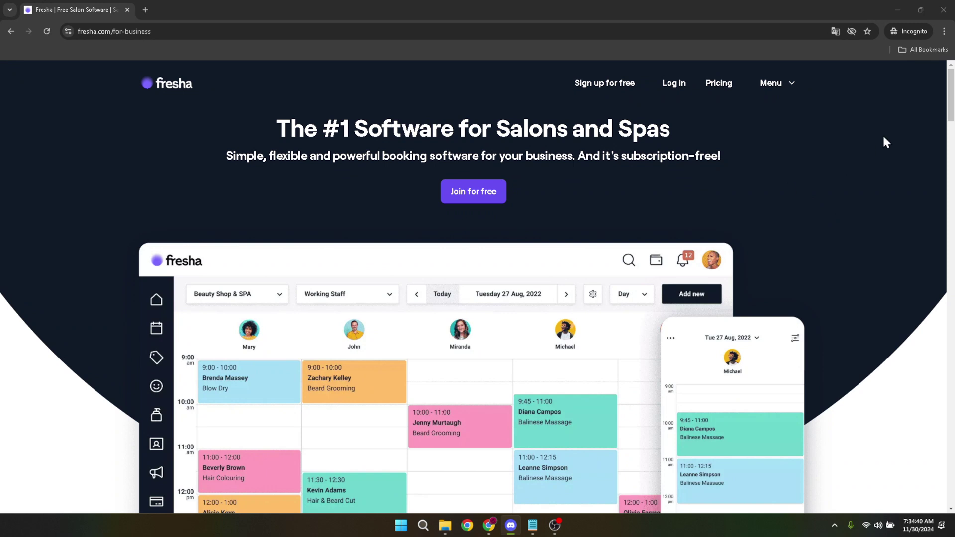
Scroll the Fresha homepage and select its web address in the address bar.
{"action": "scroll", "coordinate": [950, 114], "scroll_direction": "down", "scroll_amount": 2}
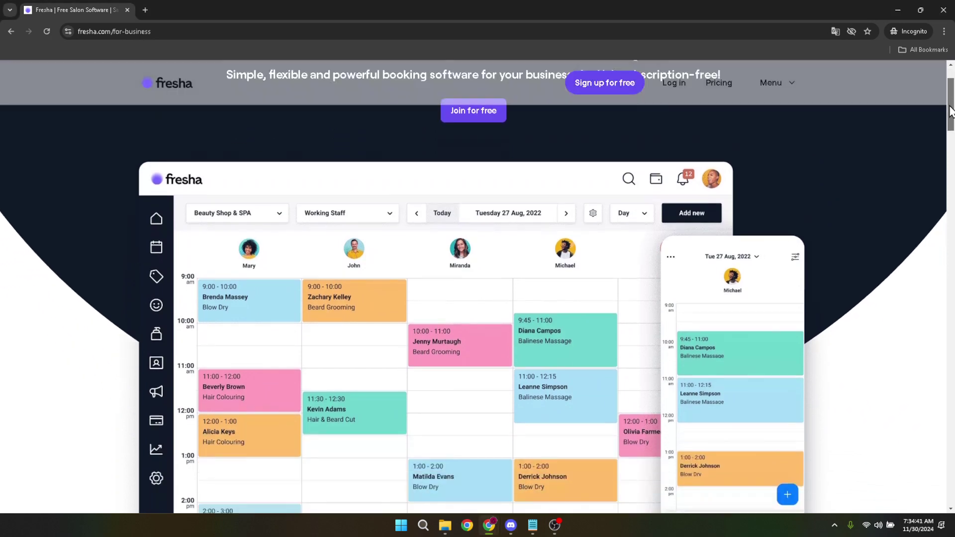
{"action": "scroll", "coordinate": [950, 114], "scroll_direction": "down", "scroll_amount": 1}
{"action": "scroll", "coordinate": [945, 99], "scroll_direction": "up", "scroll_amount": 3}
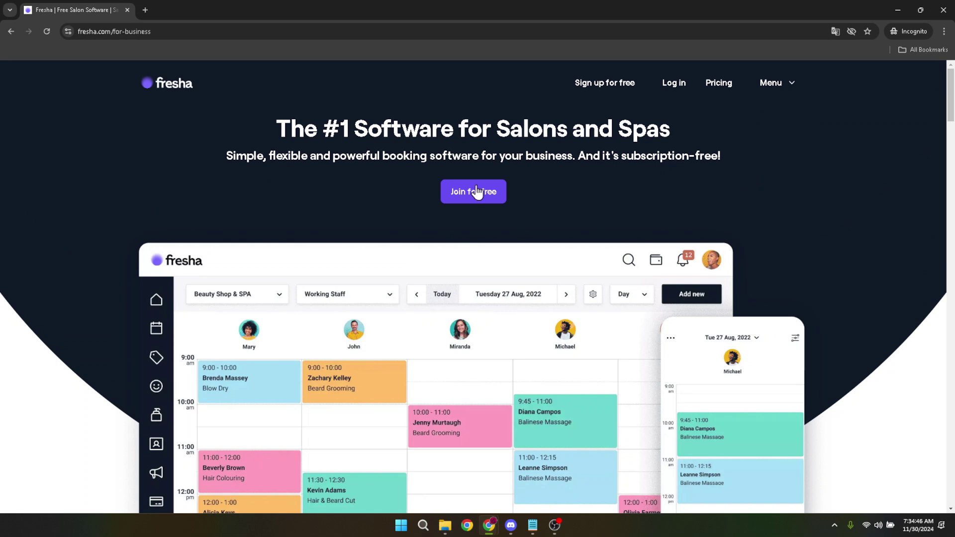
{"action": "left_click_drag", "start_coordinate": [169, 32], "coordinate": [62, 46]}
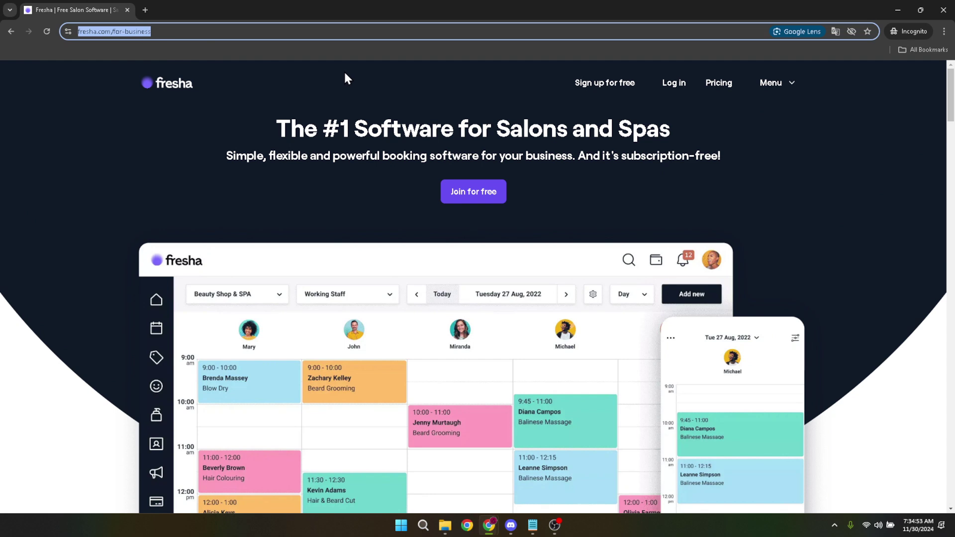
{"action": "left_click", "coordinate": [364, 90]}
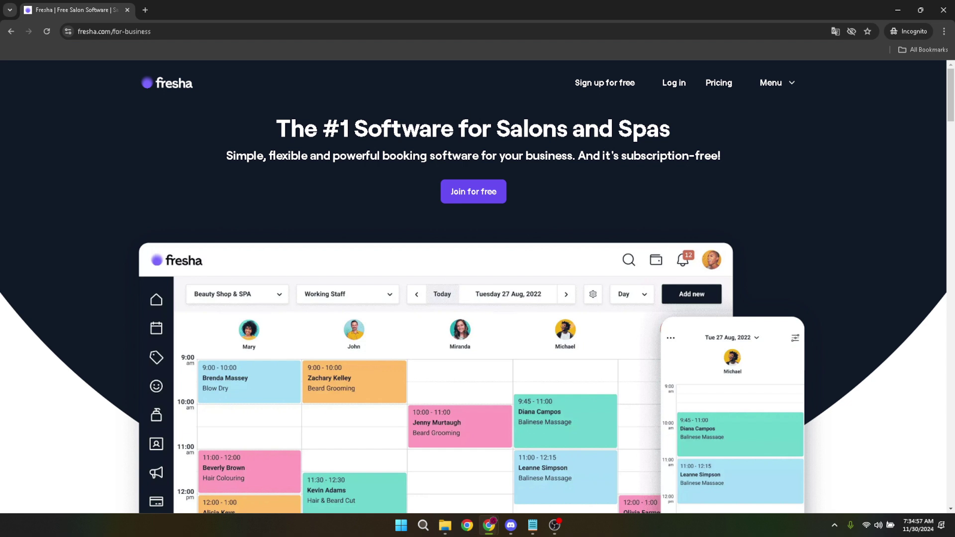
{"action": "key", "text": "alt+Tab"}
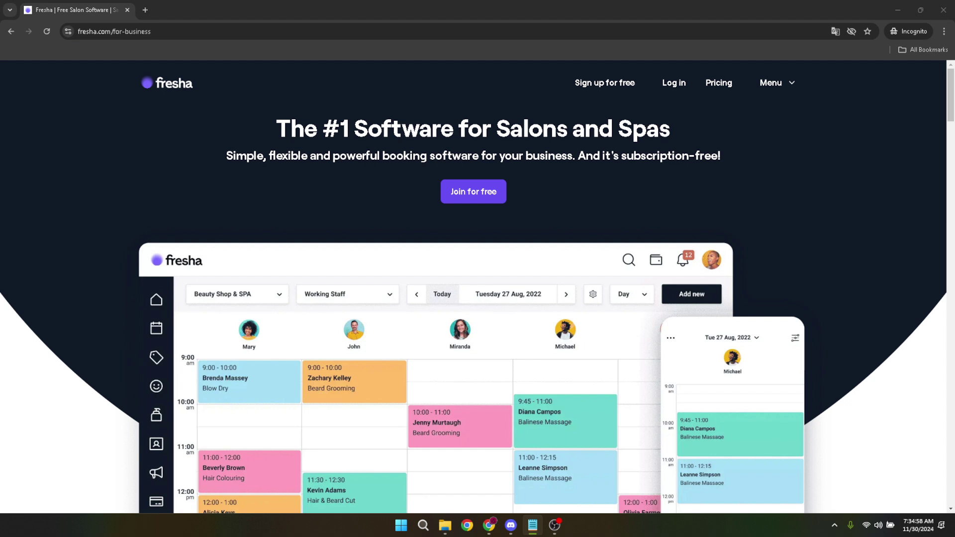
Start the free sign-up and choose the For business path.
{"action": "left_click", "coordinate": [604, 85]}
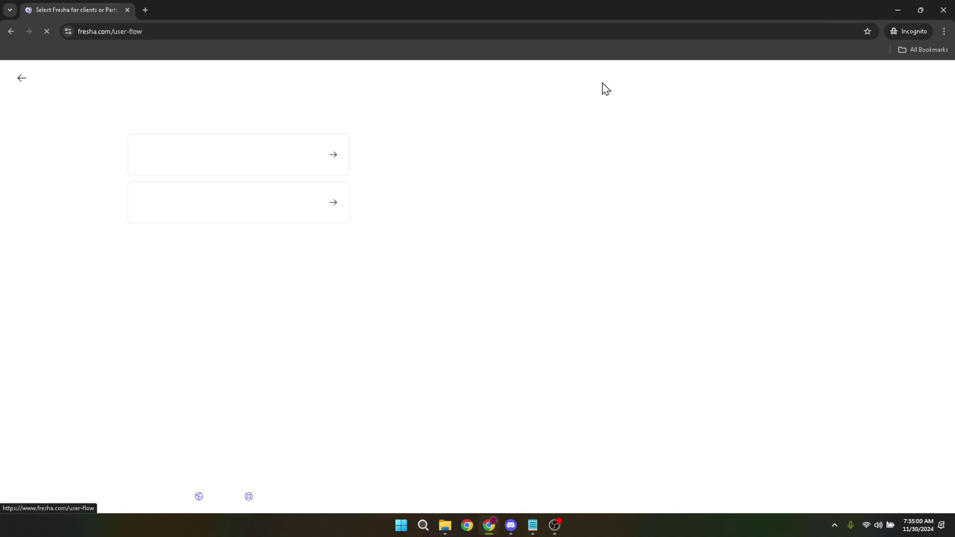
{"action": "key", "text": "alt+Tab"}
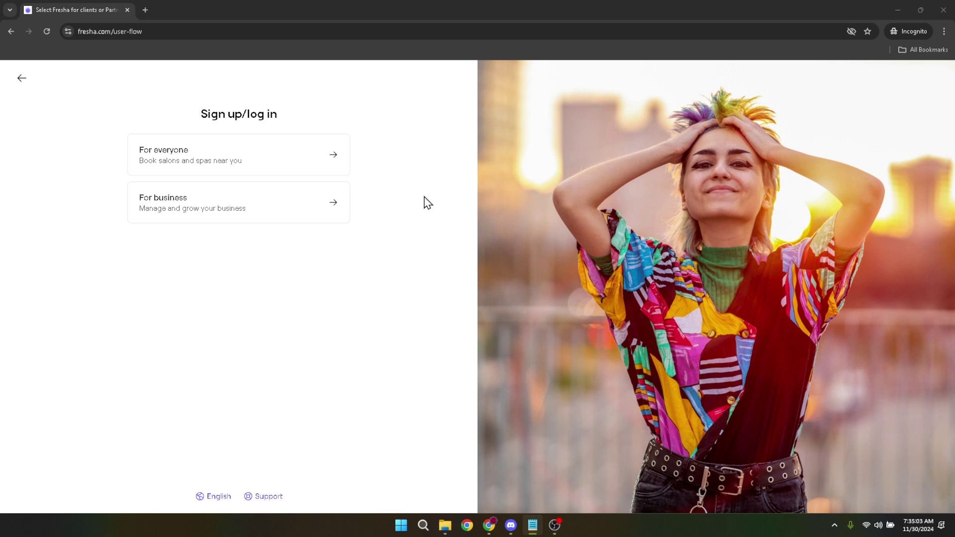
{"action": "left_click", "coordinate": [148, 305]}
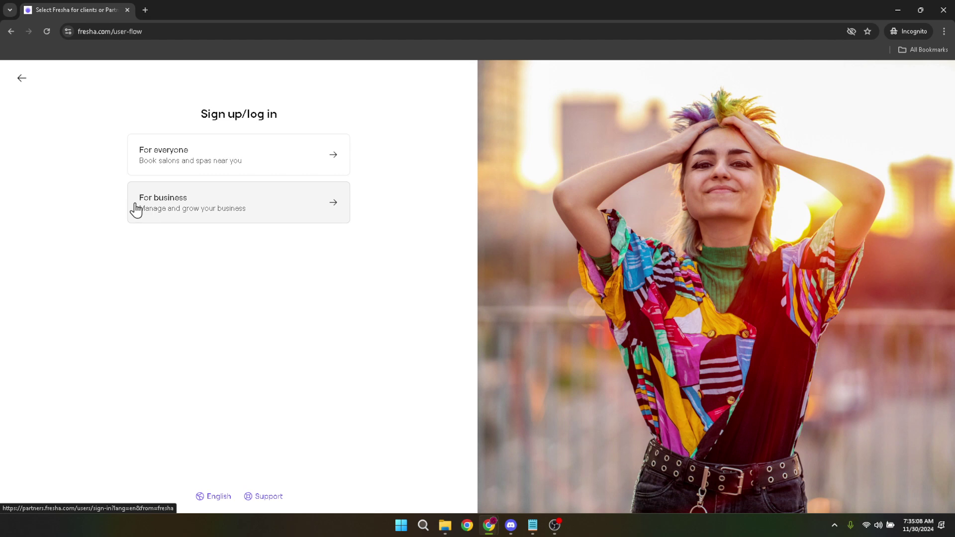
{"action": "left_click", "coordinate": [171, 204]}
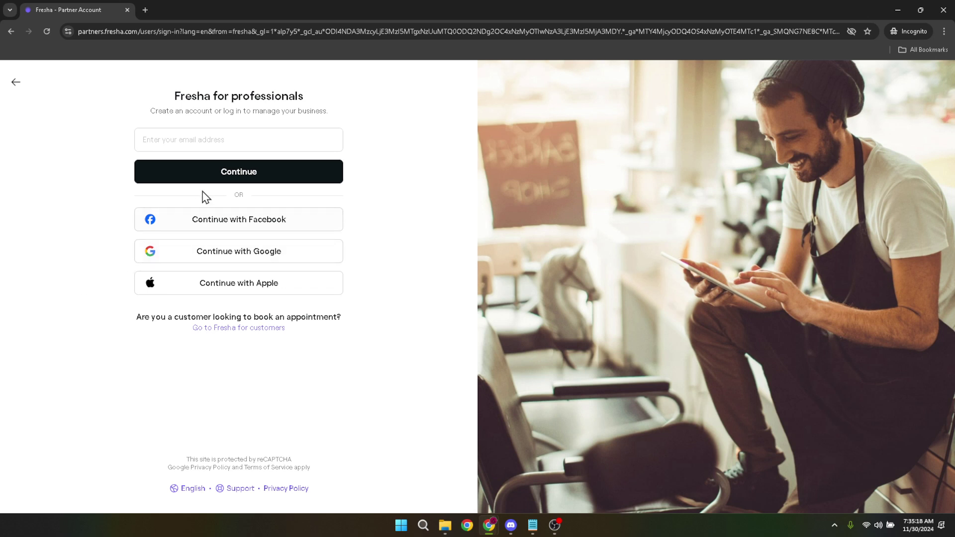
Continue with Google using another account and submit its saved e-mail address.
{"action": "left_click", "coordinate": [247, 256]}
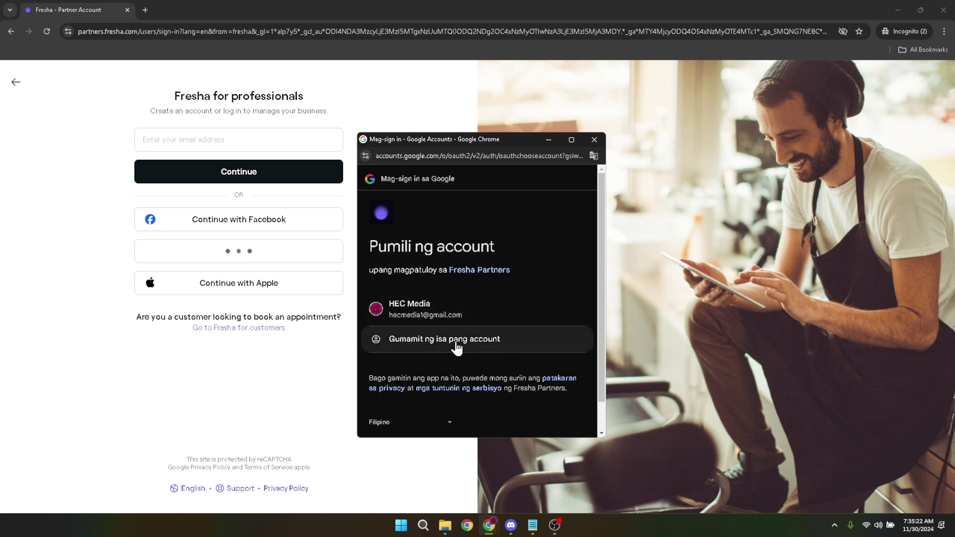
{"action": "left_click", "coordinate": [434, 337]}
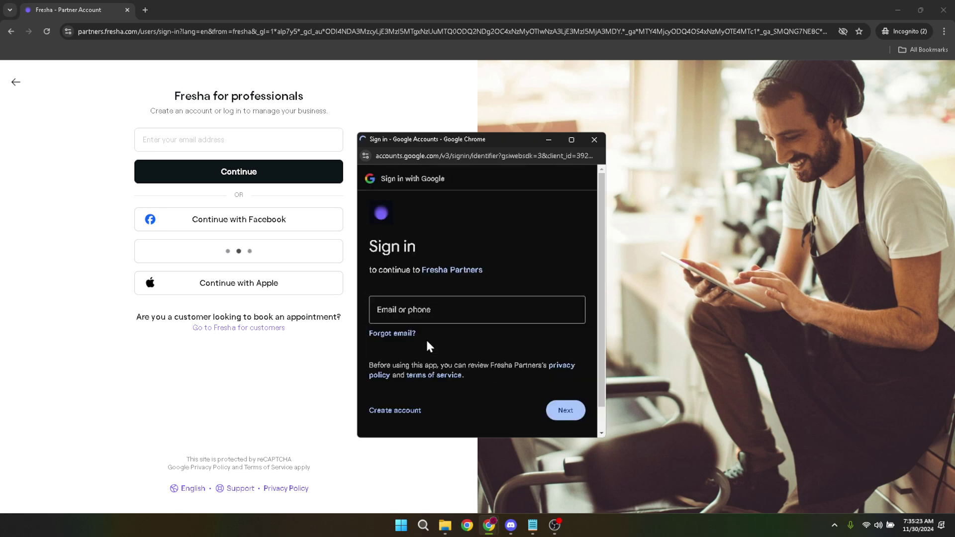
{"action": "left_click", "coordinate": [442, 302]}
{"action": "key", "text": "Down"}
{"action": "key", "text": "Return"}
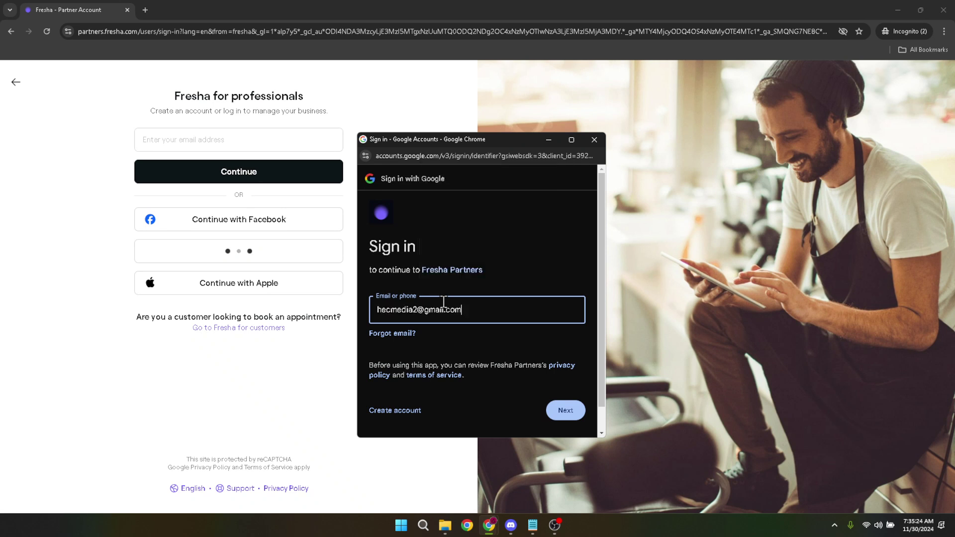
{"action": "left_click", "coordinate": [561, 412]}
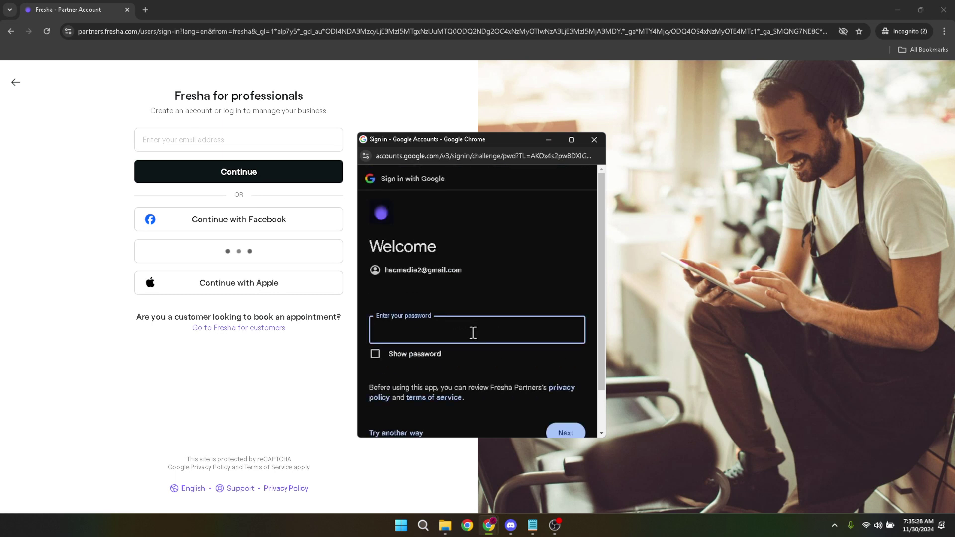
Enter the Google account password and allow Fresha Partners to use the account details.
{"action": "type", "text": "••••••••••"}
{"action": "left_click", "coordinate": [565, 433]}
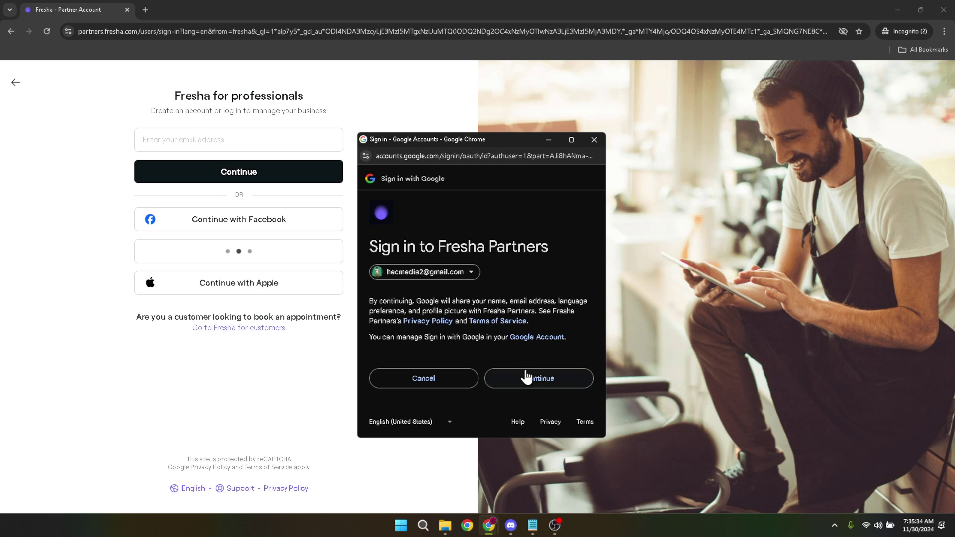
{"action": "left_click", "coordinate": [526, 377]}
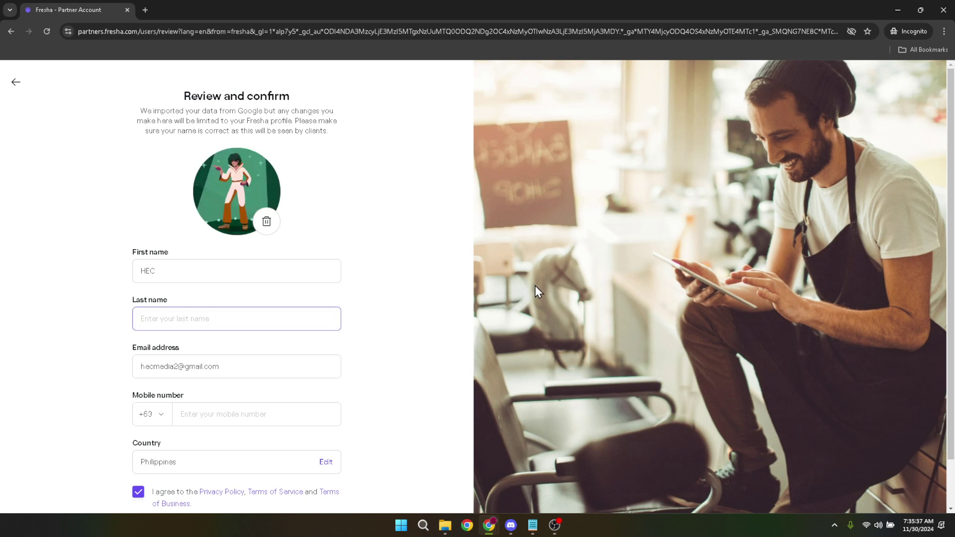
Fill in the last name and mobile number on the profile, then join Fresha.
{"action": "left_click", "coordinate": [199, 319]}
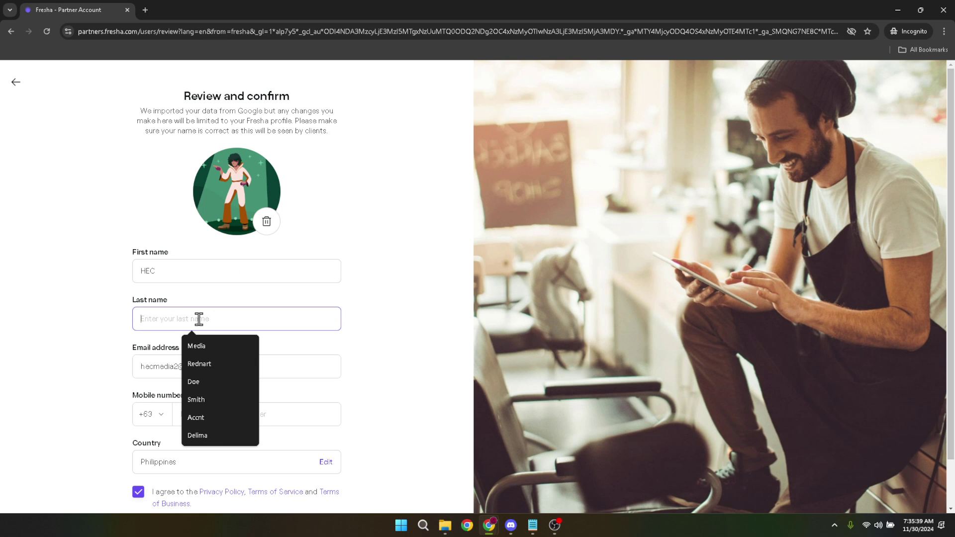
{"action": "type", "text": "Media"}
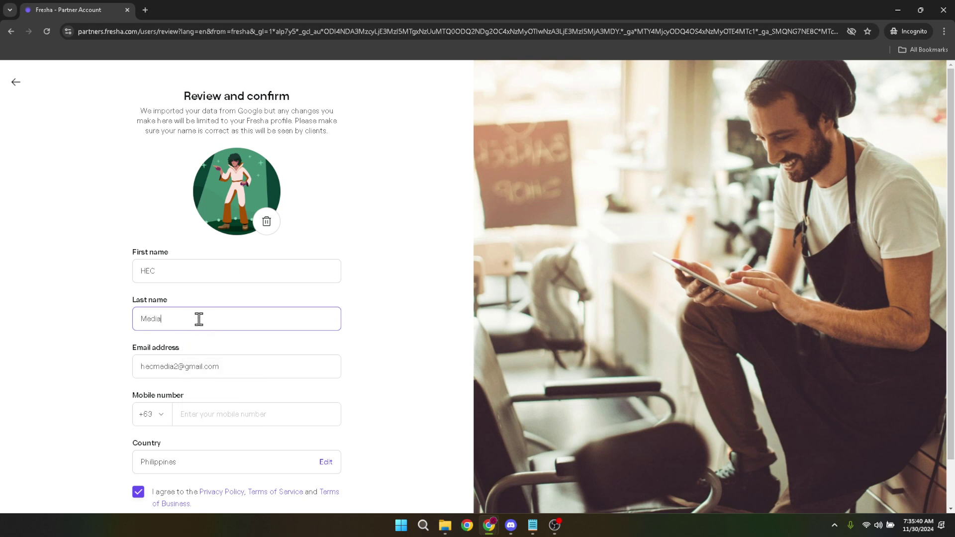
{"action": "scroll", "coordinate": [239, 401], "scroll_direction": "down", "scroll_amount": 1}
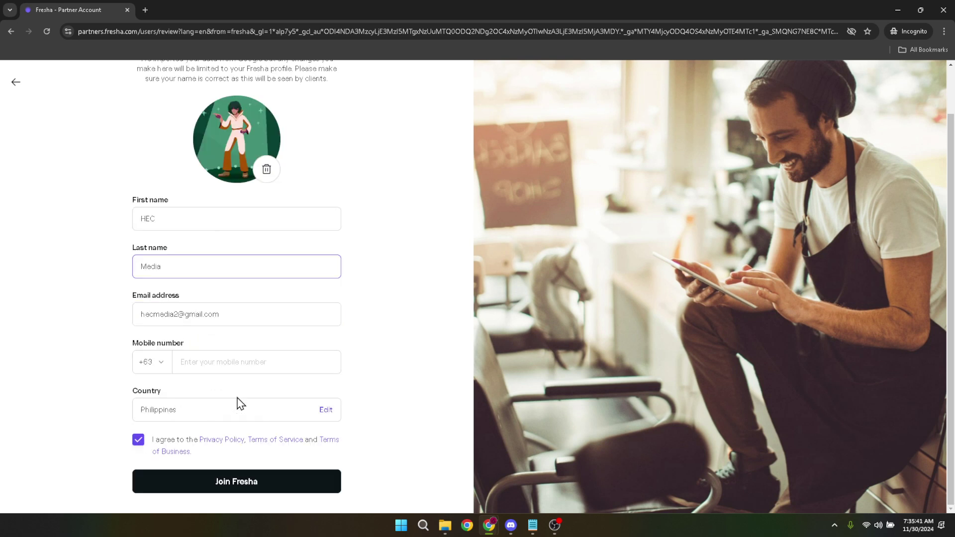
{"action": "left_click", "coordinate": [249, 364]}
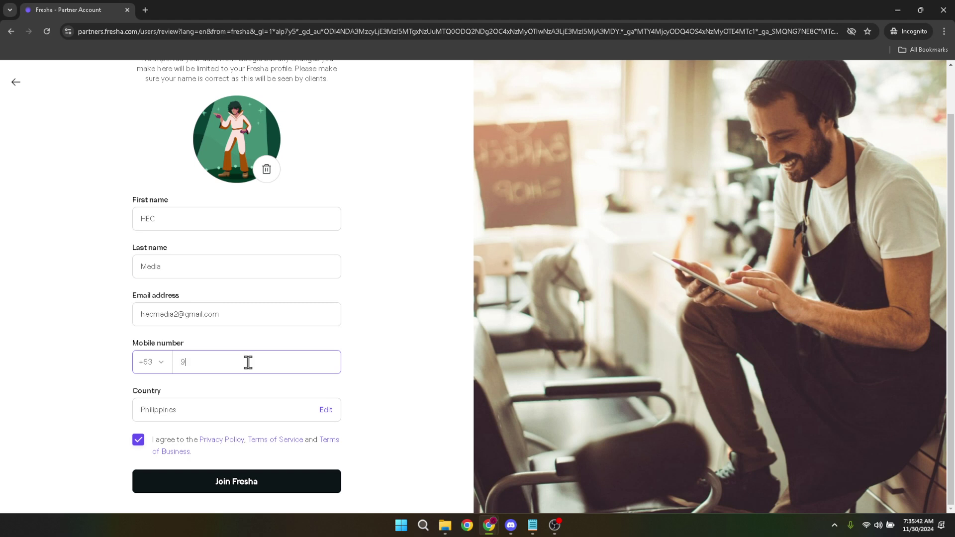
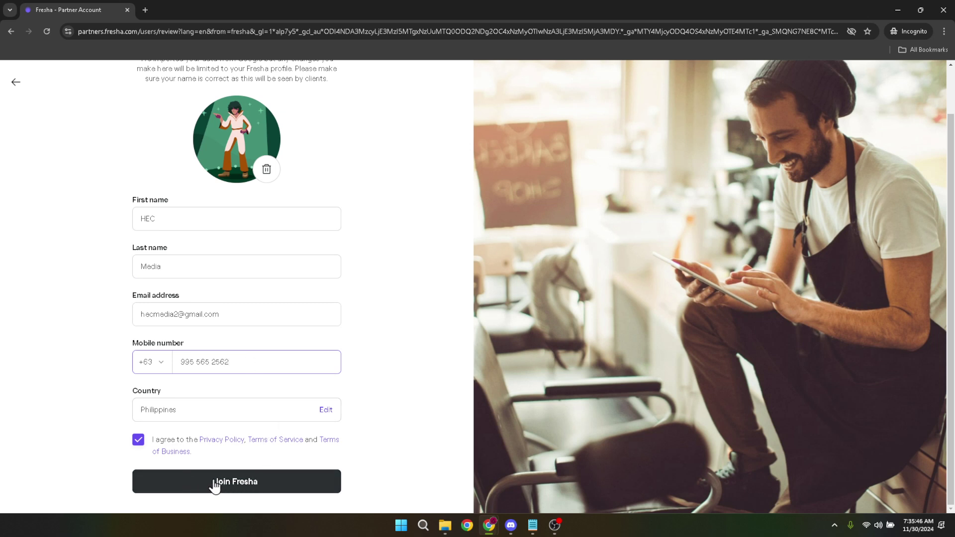
{"action": "left_click", "coordinate": [237, 485]}
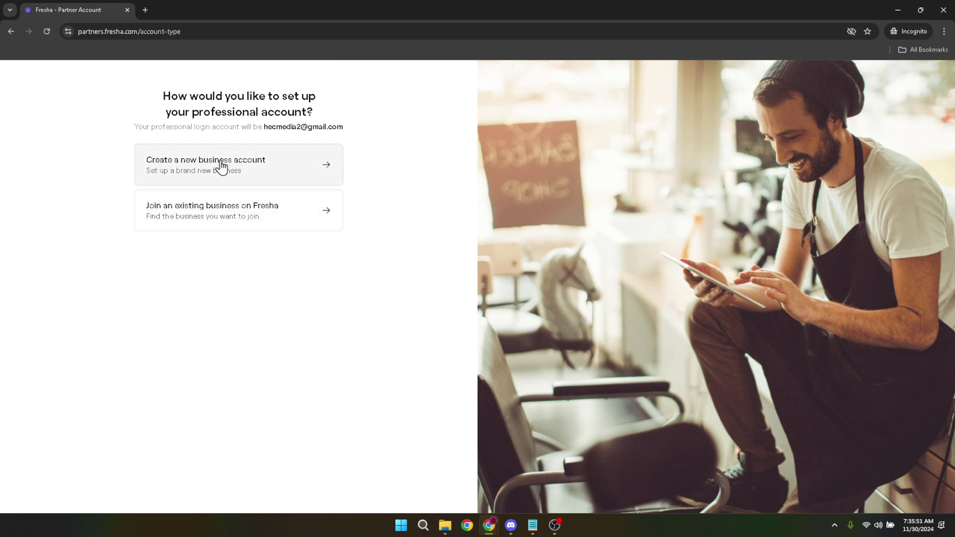
Create a new business account named 'Test', leaving the website blank, and continue.
{"action": "left_click", "coordinate": [223, 167]}
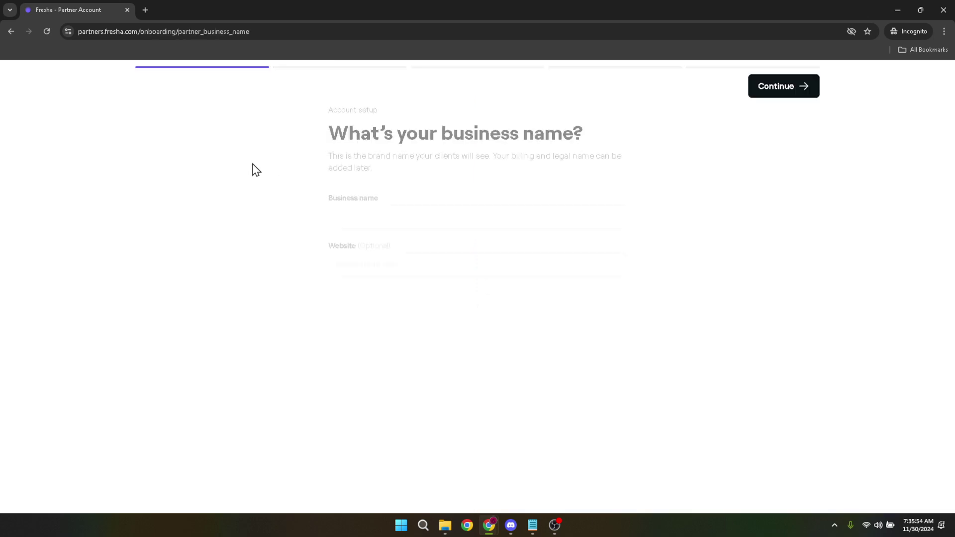
{"action": "left_click", "coordinate": [417, 212]}
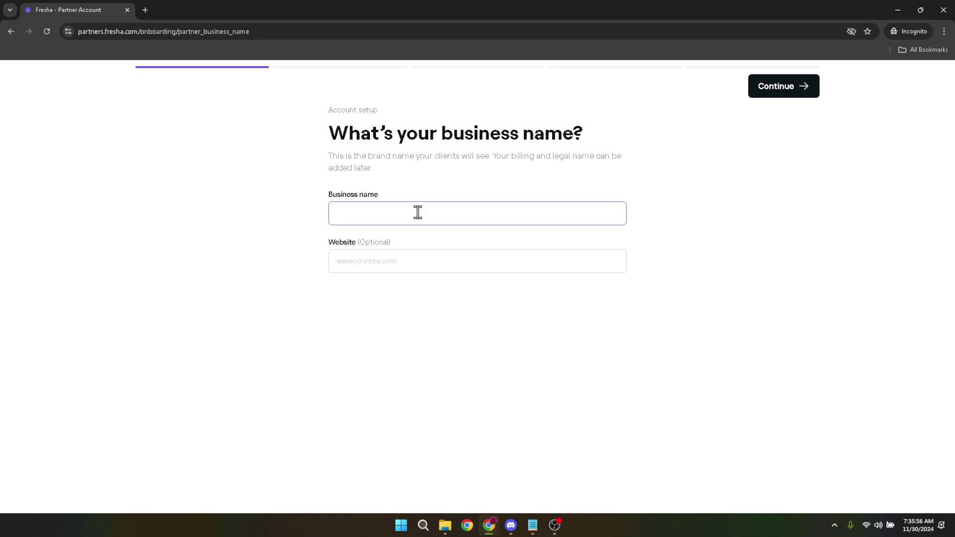
{"action": "type", "text": "Test"}
{"action": "left_click", "coordinate": [416, 262]}
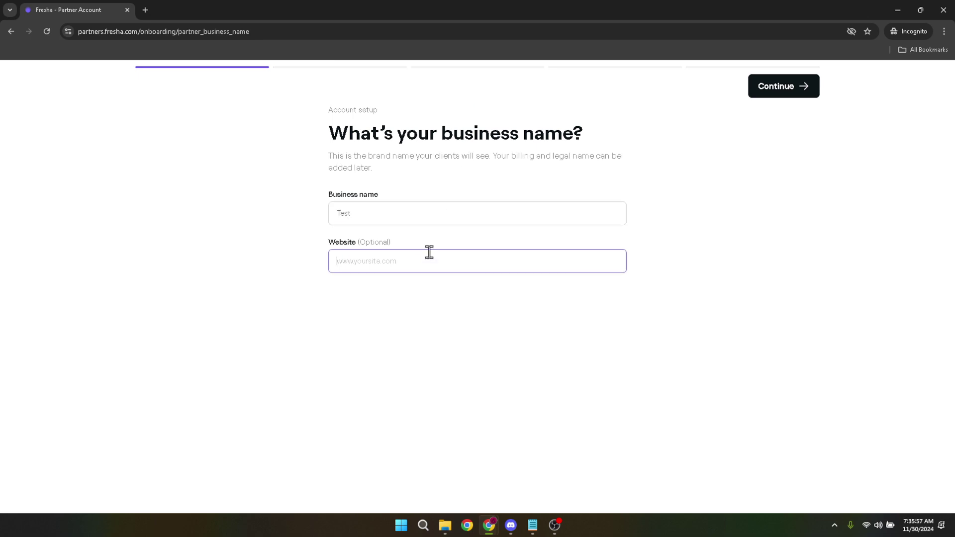
{"action": "left_click", "coordinate": [789, 89]}
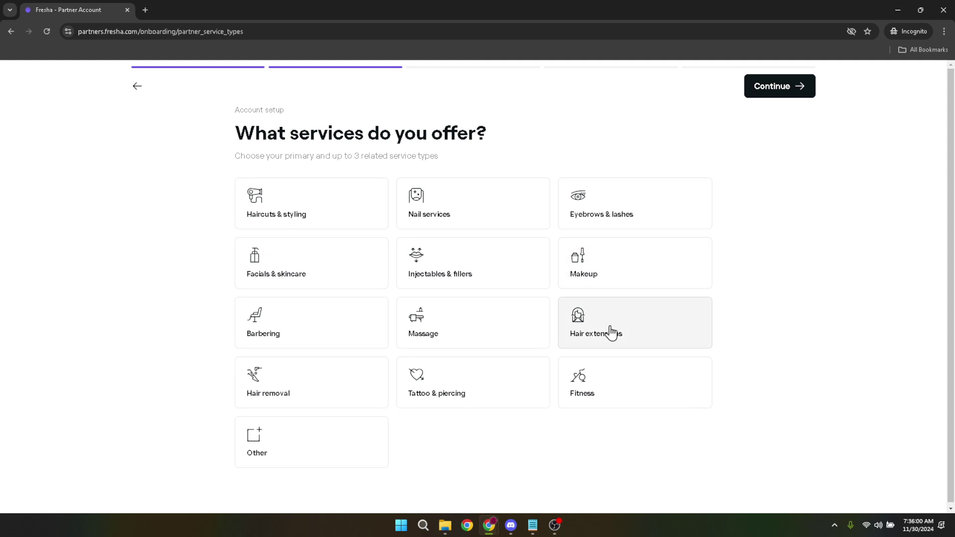
Choose Tattoo & piercing as the primary service and a team size of 2-5 people.
{"action": "left_click", "coordinate": [456, 389]}
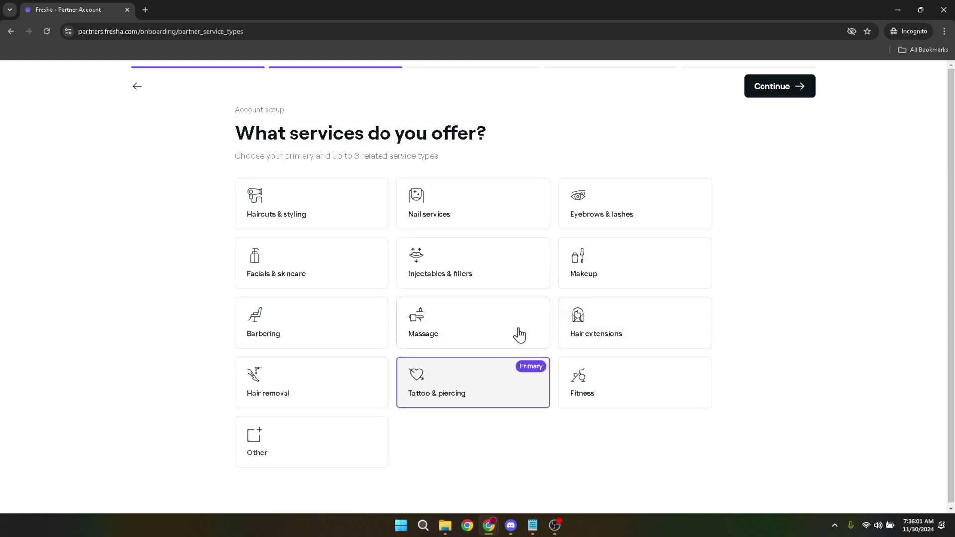
{"action": "left_click", "coordinate": [781, 86]}
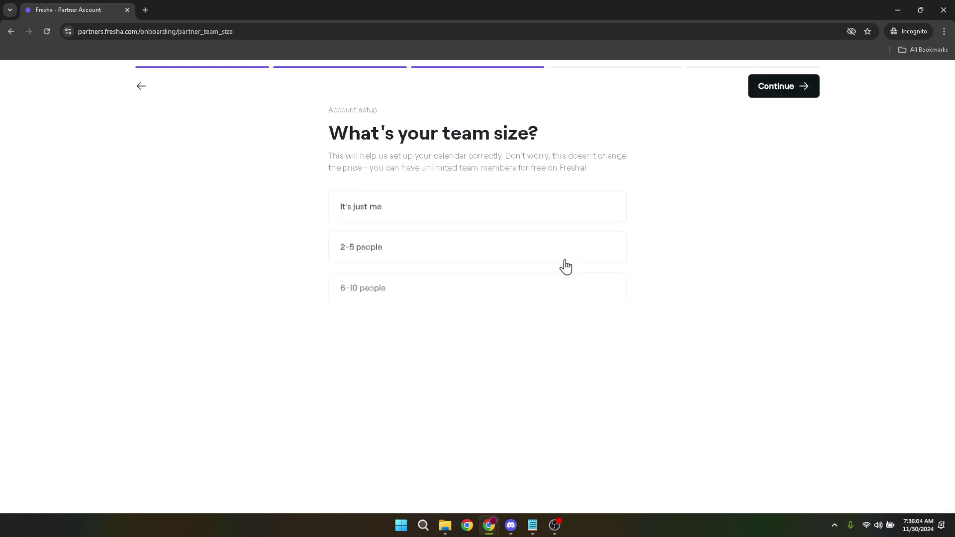
{"action": "left_click", "coordinate": [419, 252]}
{"action": "left_click", "coordinate": [781, 94]}
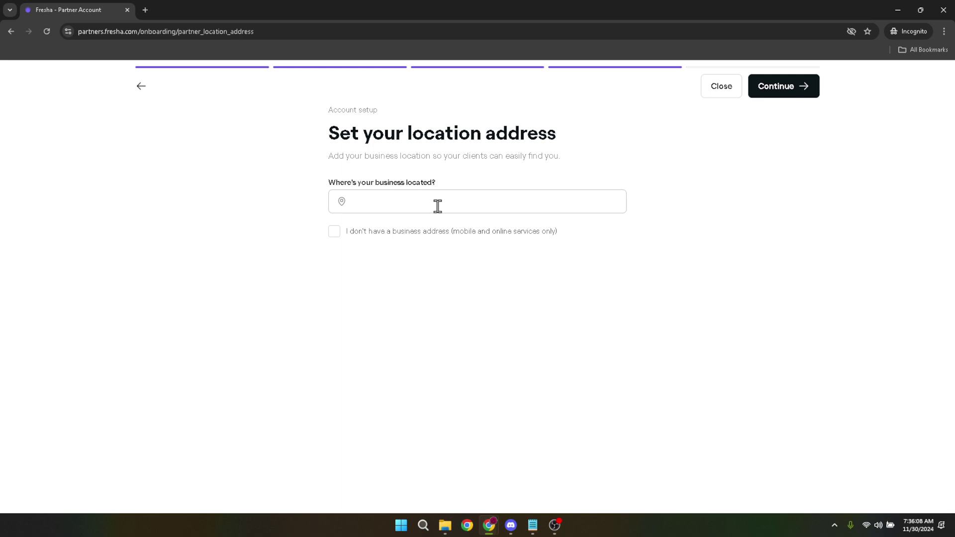
Set the business location to the first 'Ph' suggestion, Terminal 3, Andrews Avenue, Pasay.
{"action": "left_click", "coordinate": [438, 206]}
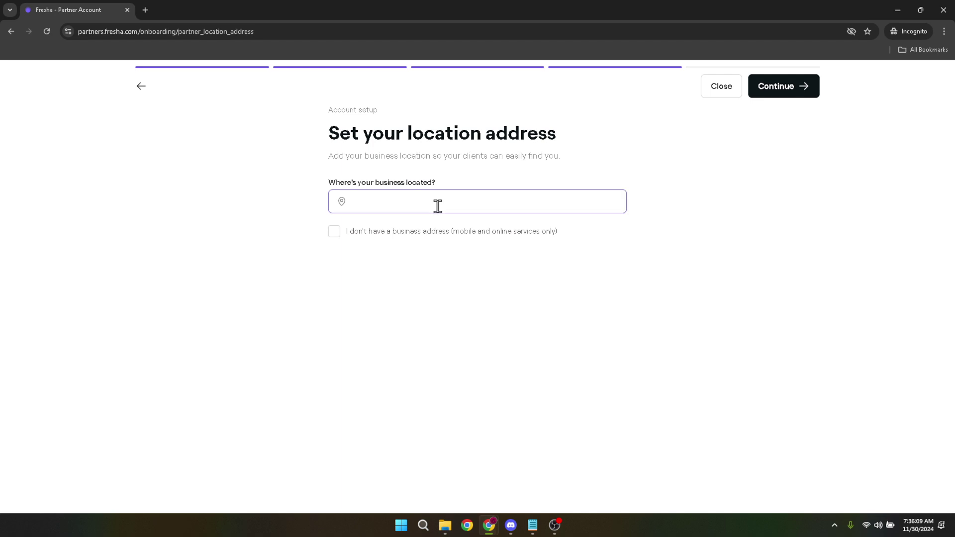
{"action": "type", "text": "Philippines"}
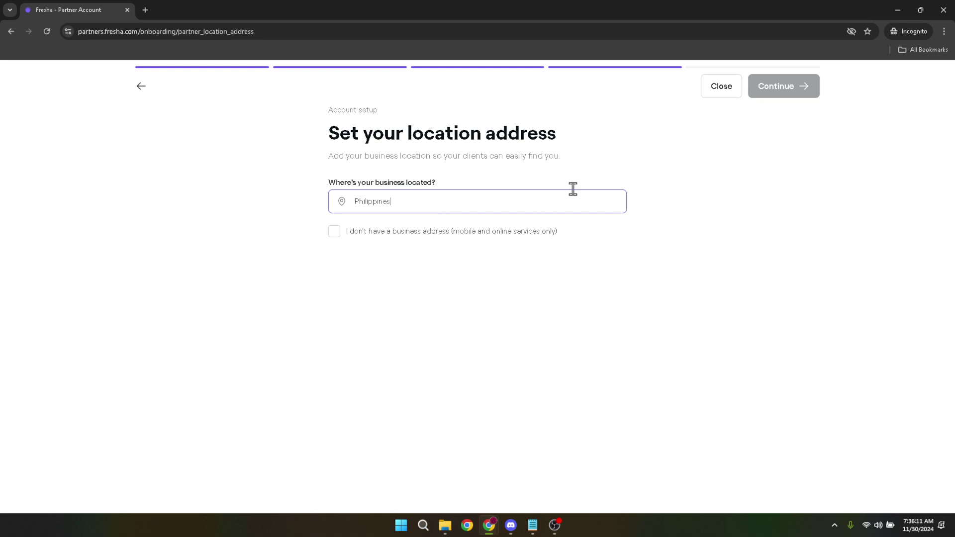
{"action": "left_click", "coordinate": [525, 241]}
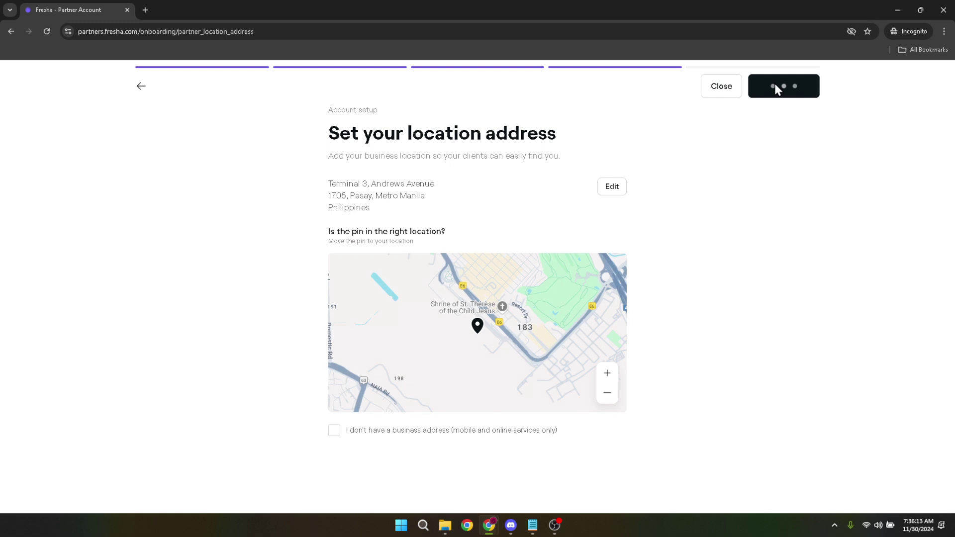
{"action": "left_click", "coordinate": [775, 87]}
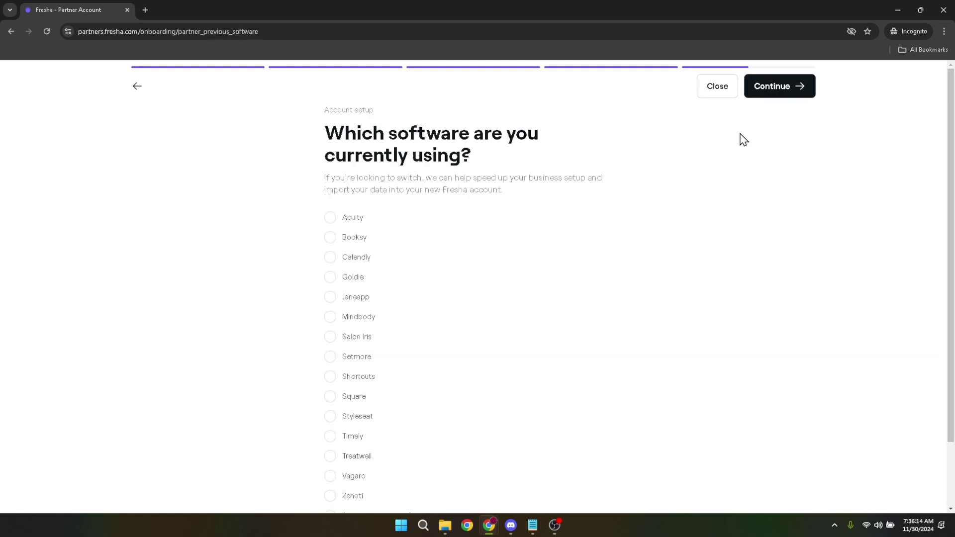
Select Calendly as the current software and continue.
{"action": "left_click", "coordinate": [358, 258]}
{"action": "scroll", "coordinate": [433, 283], "scroll_direction": "down", "scroll_amount": 2}
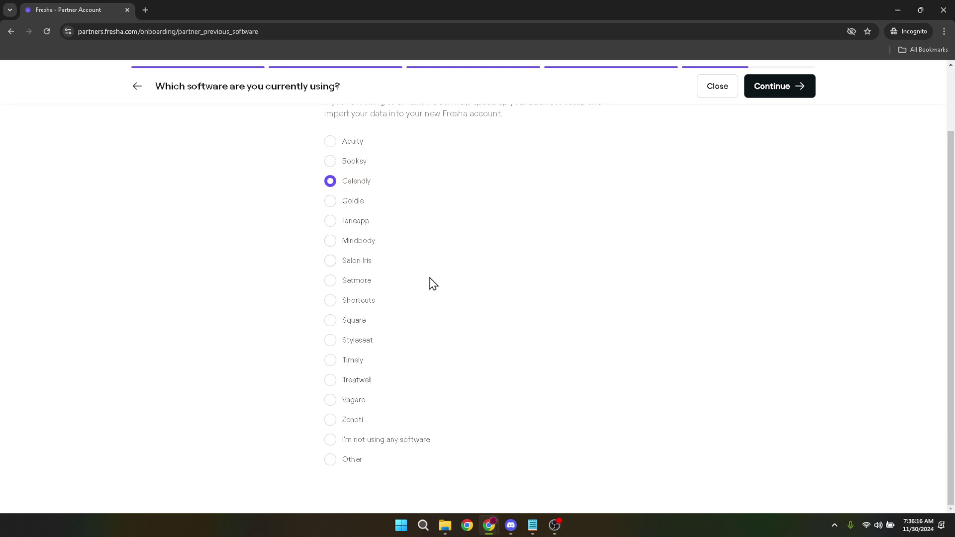
{"action": "left_click", "coordinate": [793, 92]}
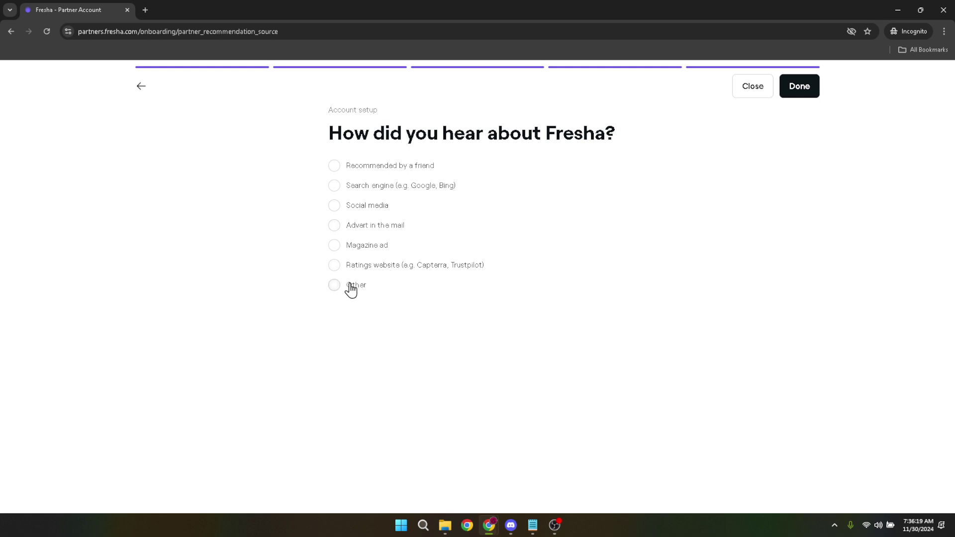
Pick 'Ratings website (e.g. Capterra, Trustpilot)' as the referral source and finish setup.
{"action": "left_click", "coordinate": [365, 270]}
{"action": "left_click", "coordinate": [787, 96]}
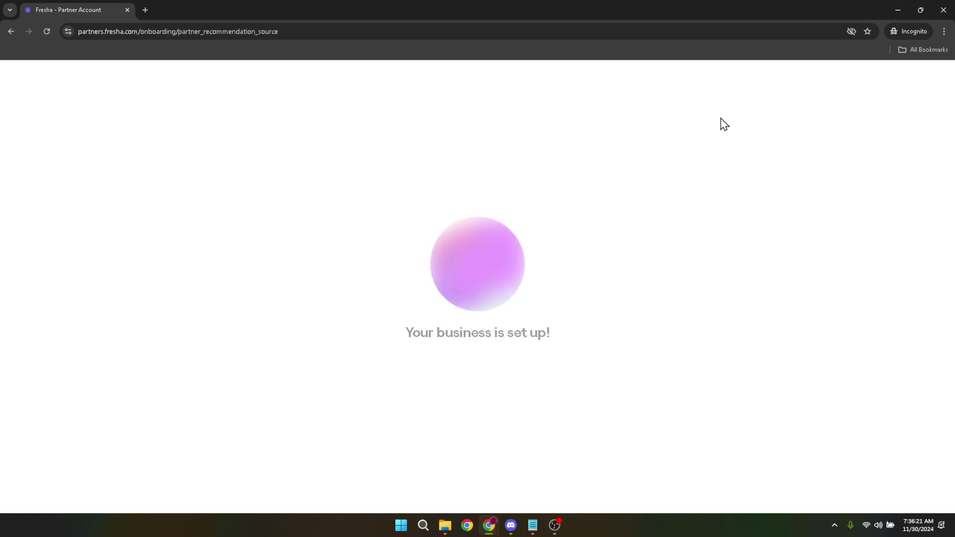